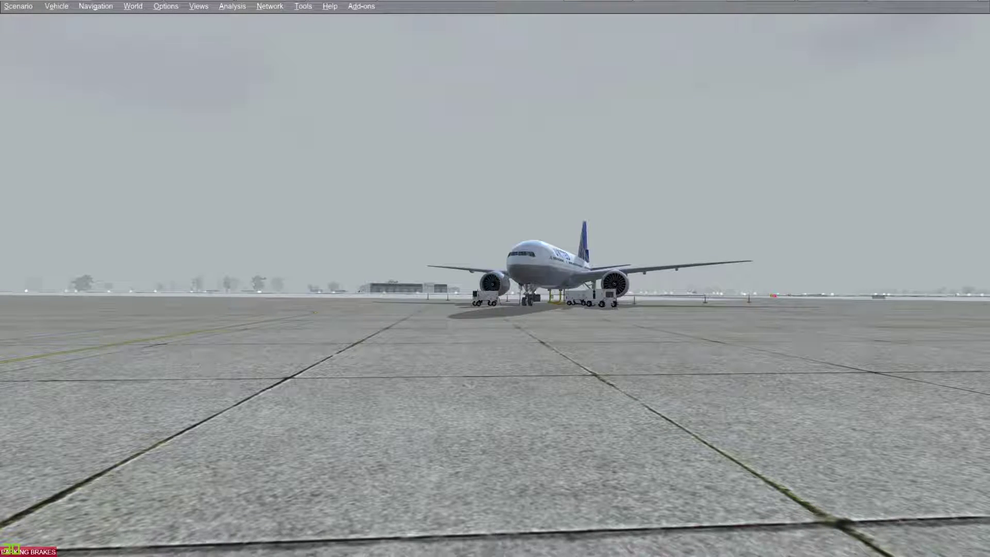
- Open the PMDG 777X folder under C:\Program Files\Lockheed Martin\Prepar3D v4\PMDG in Windows Explorer
mouse_move(415, 10)
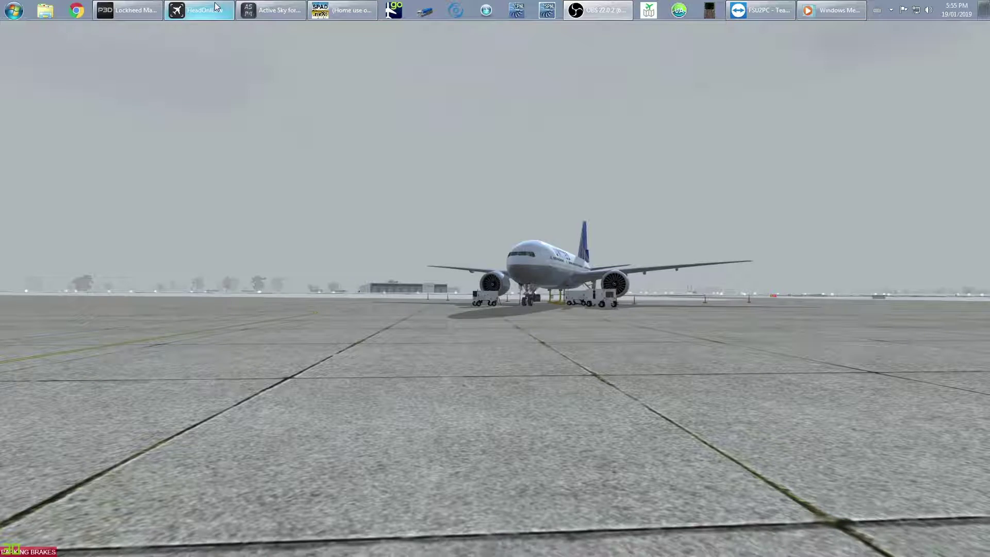
click(46, 13)
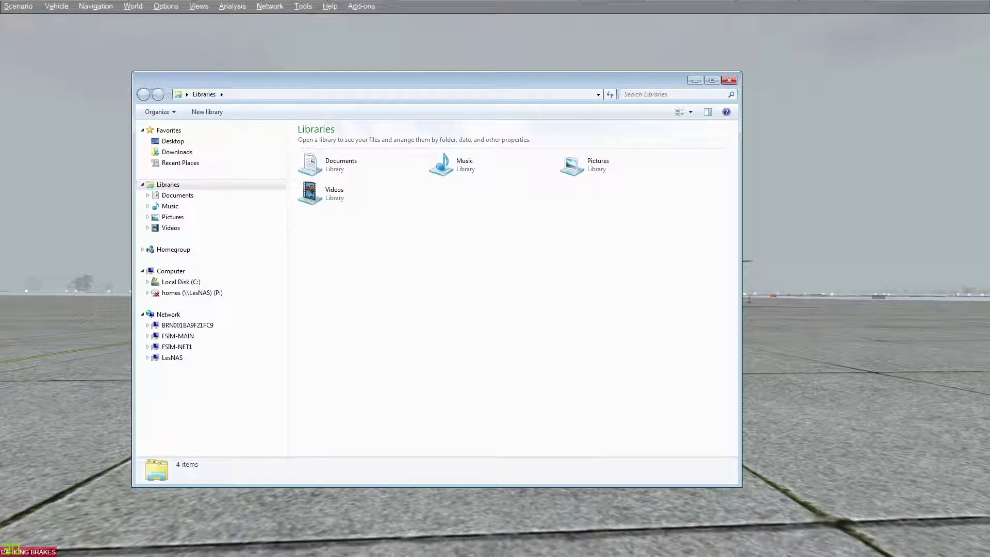
click(188, 283)
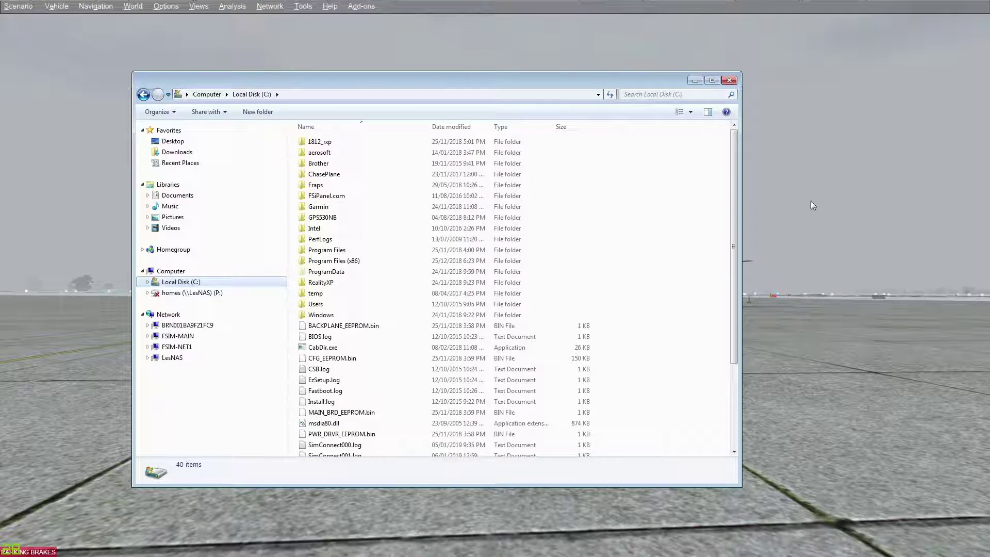
double_click(364, 251)
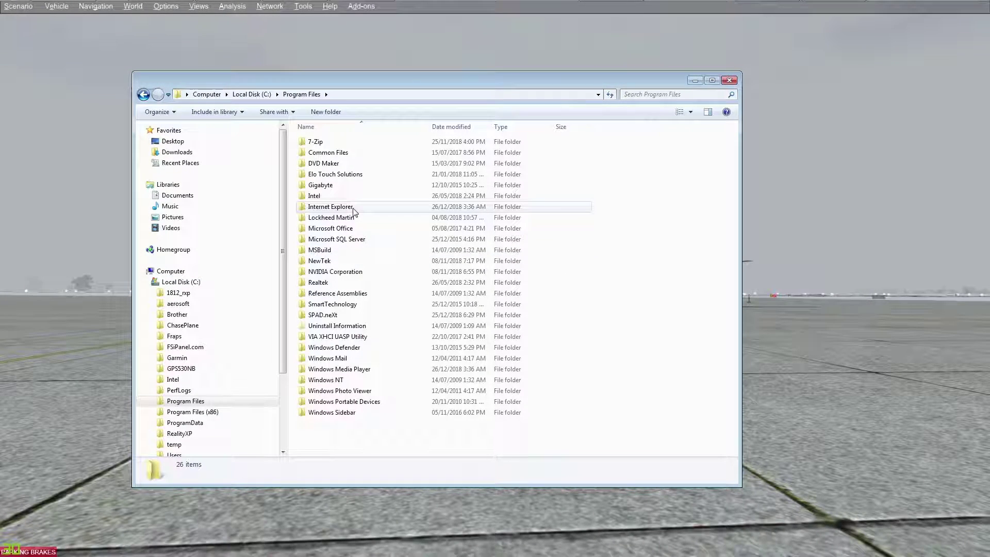
double_click(354, 216)
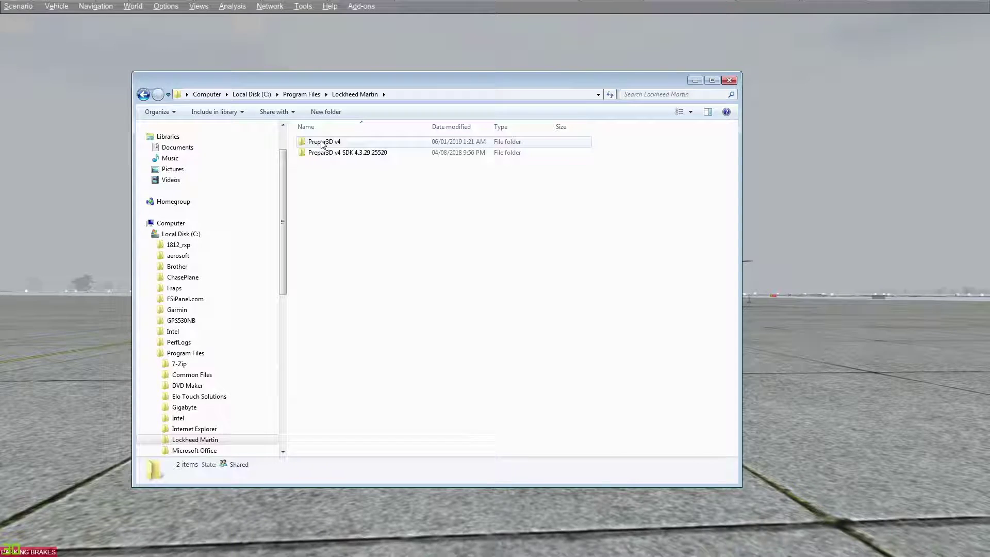
double_click(321, 144)
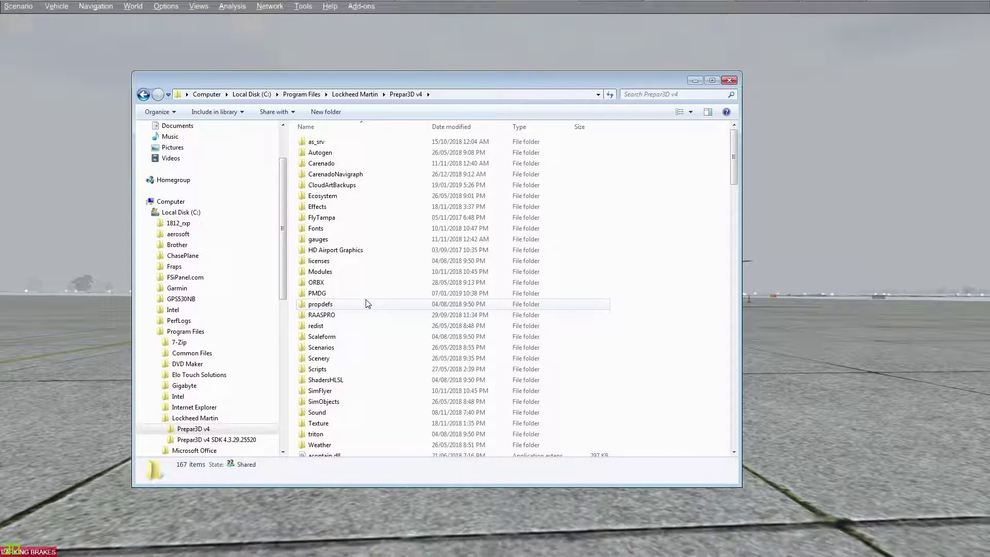
double_click(317, 293)
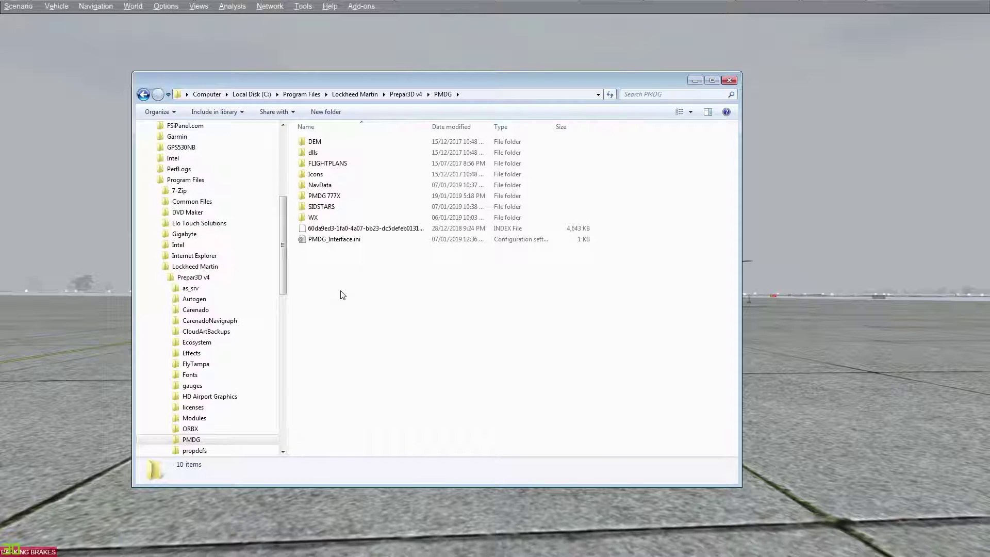
double_click(327, 197)
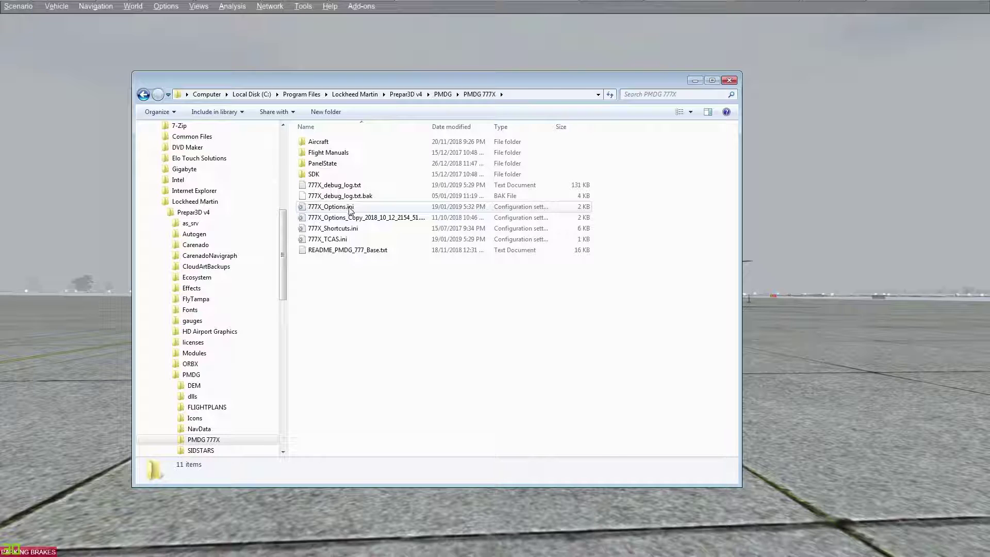
- Open 777X_Options.ini in Notepad++, check the EnableDataBroadcast line in the SDK section, and close the file and its folder
right_click(346, 211)
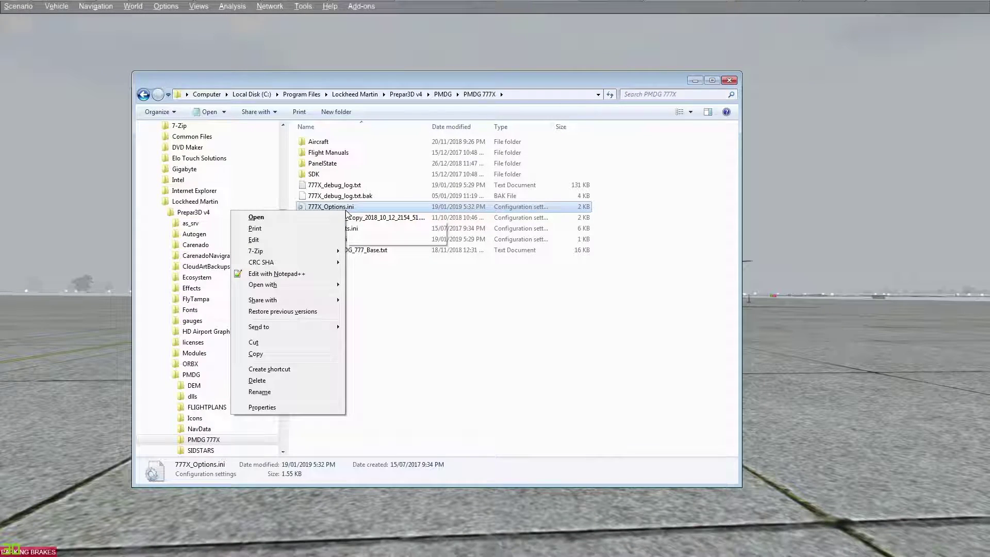
click(287, 275)
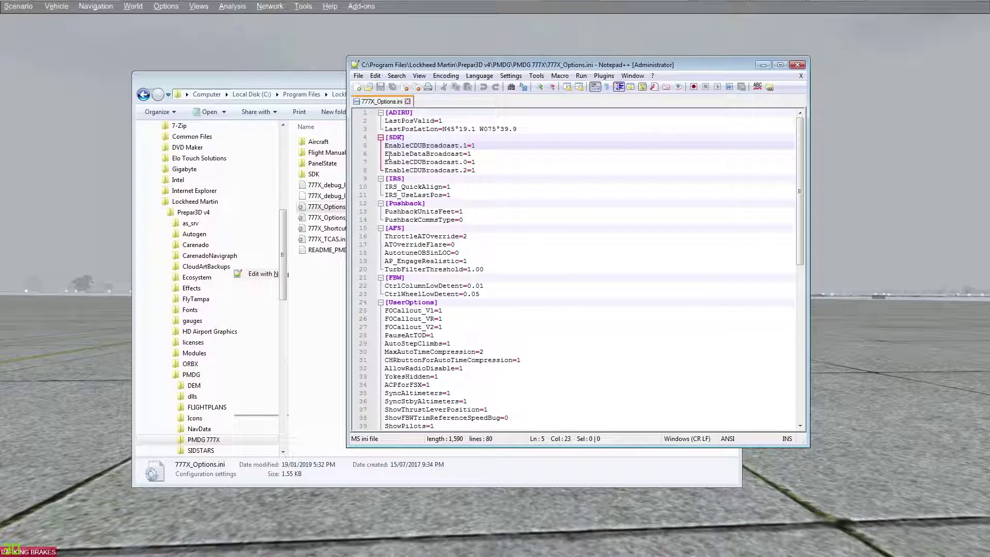
drag(384, 153, 489, 154)
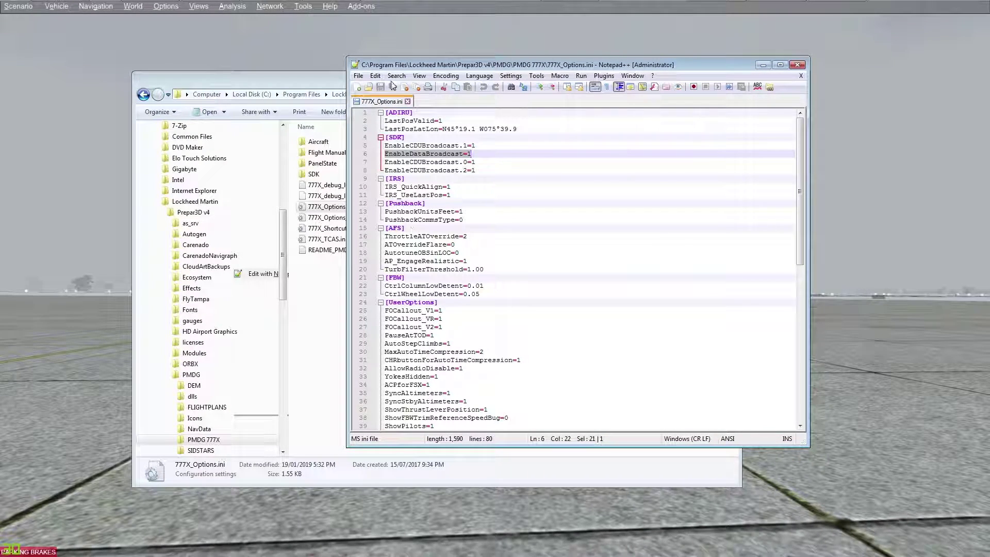
click(796, 64)
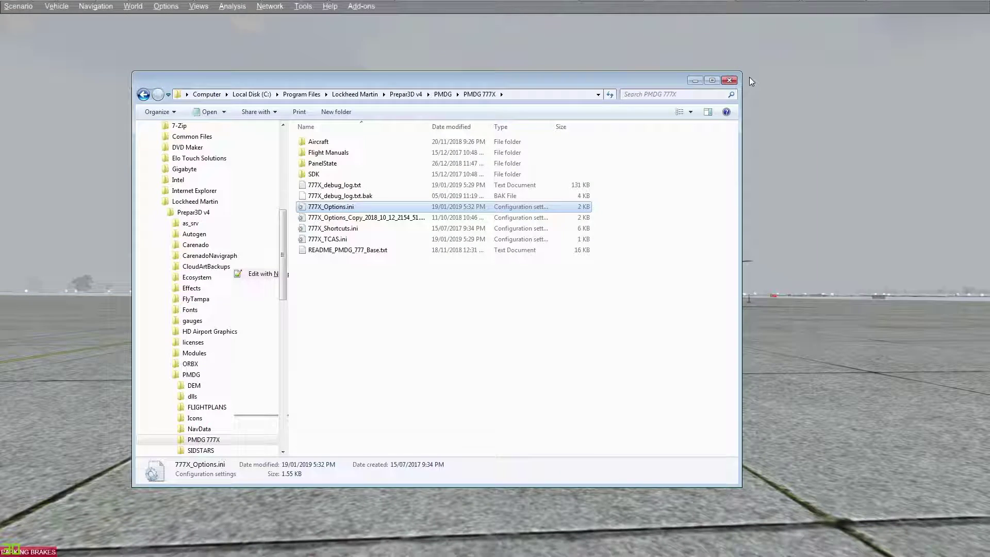
click(728, 80)
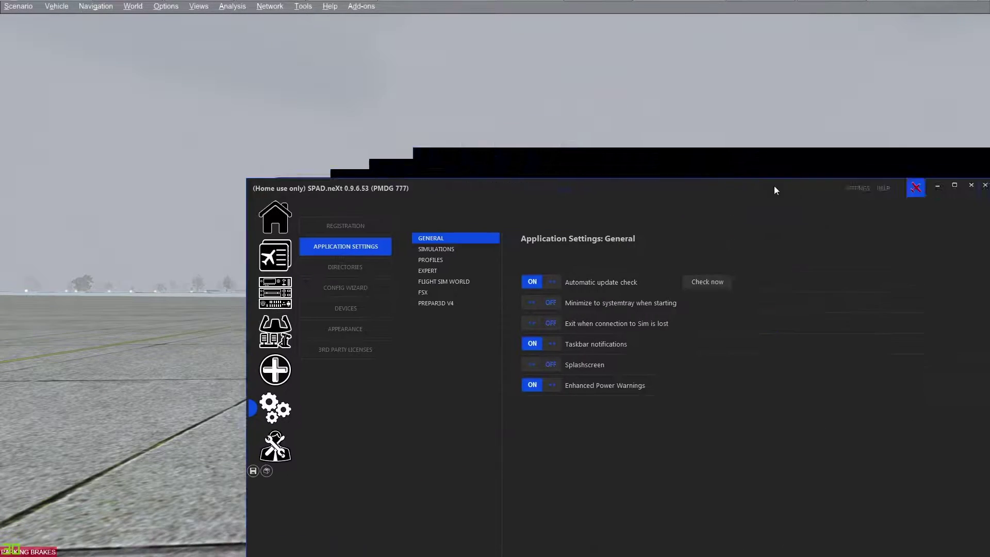
- Review the Simulations application settings and the configuration wizard's LVAR Bridge install option in SPAD.neXt
drag(774, 186, 607, 59)
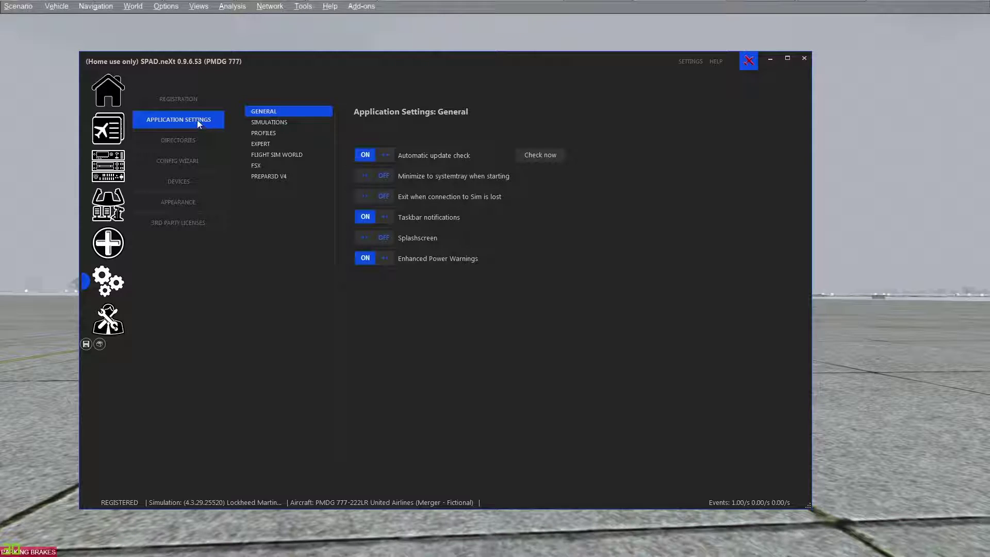
click(277, 123)
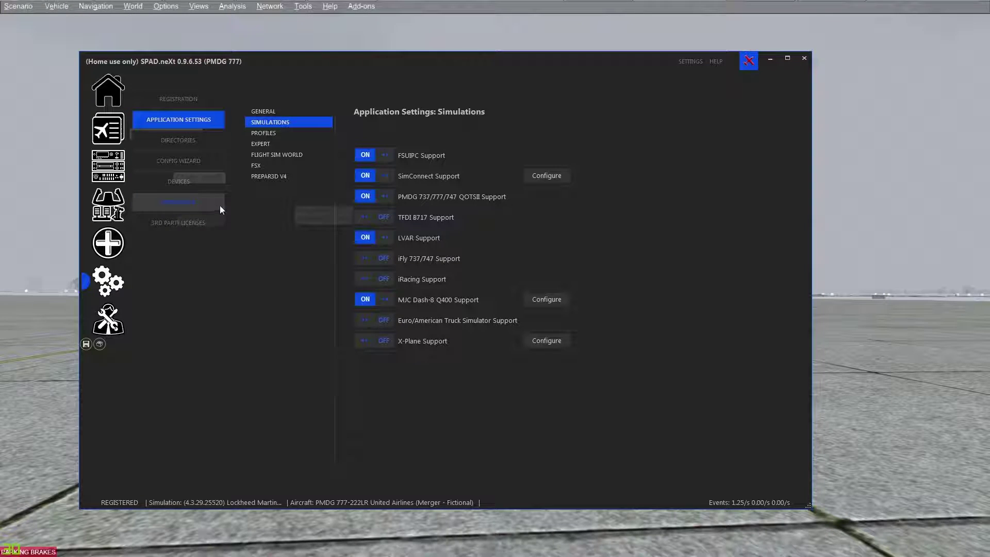
click(215, 164)
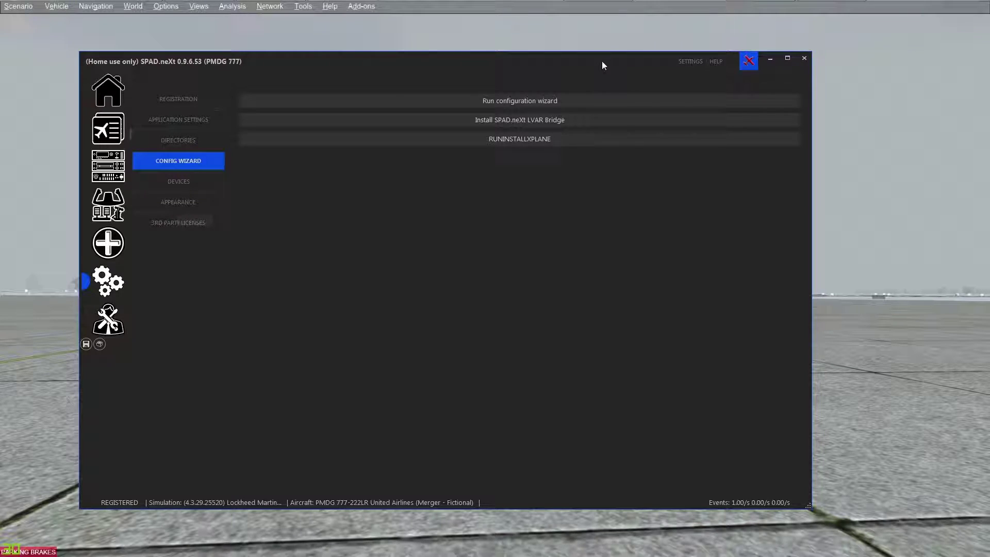
- Move the SPAD.neXt window out of the way and check the SPAD.neXt add-on entries in Prepar3D
drag(602, 60, 989, 56)
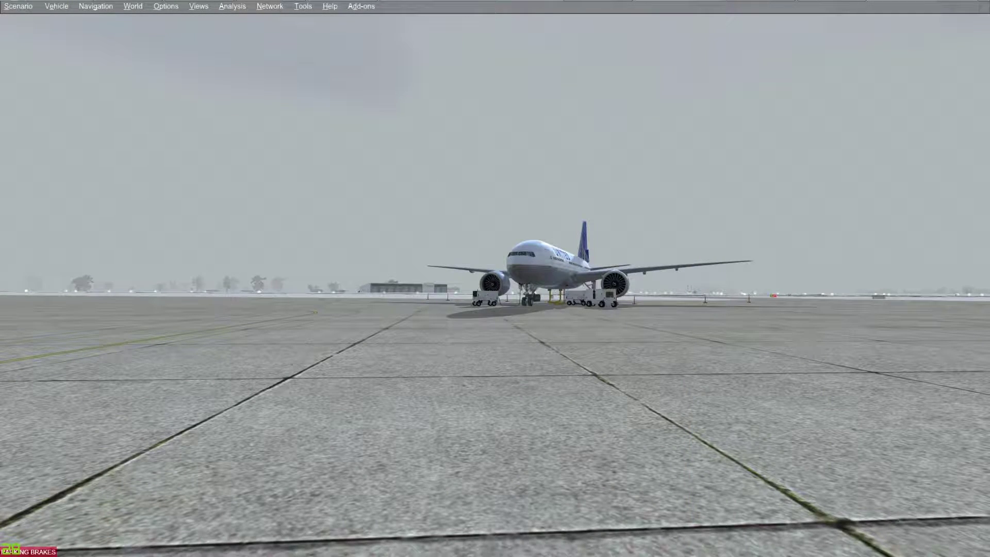
click(358, 8)
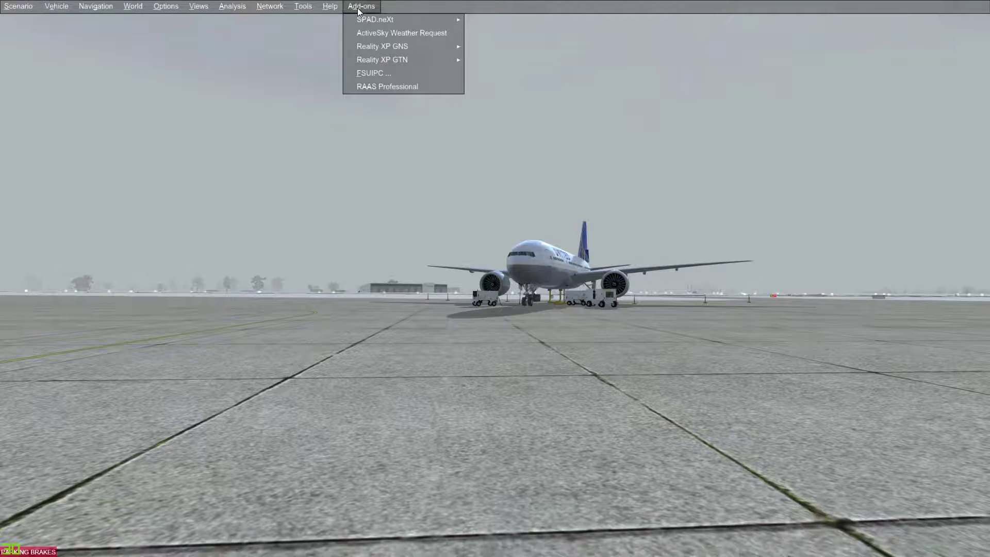
mouse_move(375, 21)
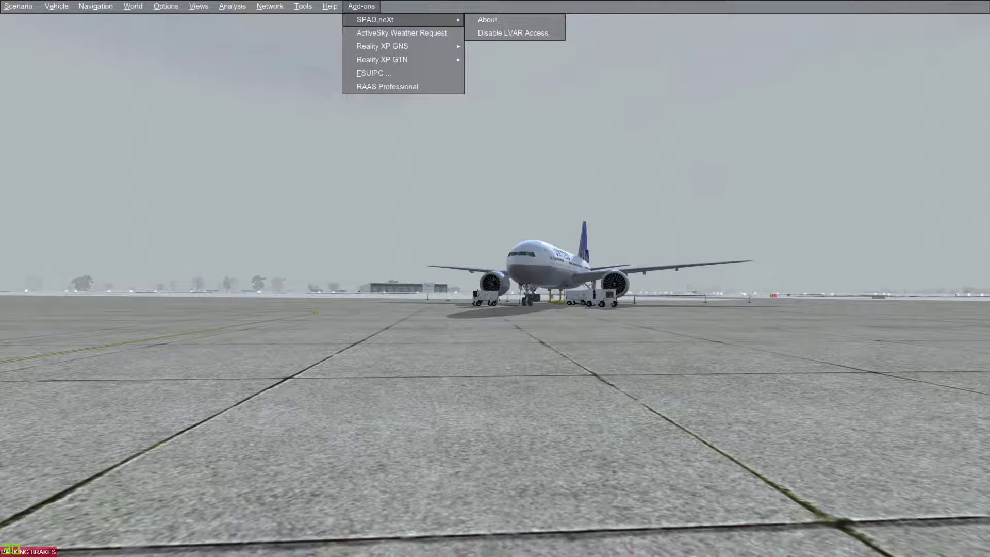
- Switch back to SPAD.neXt and open the display action of the Multi Panel ALT selector's Display Value event
key(alt+Tab)
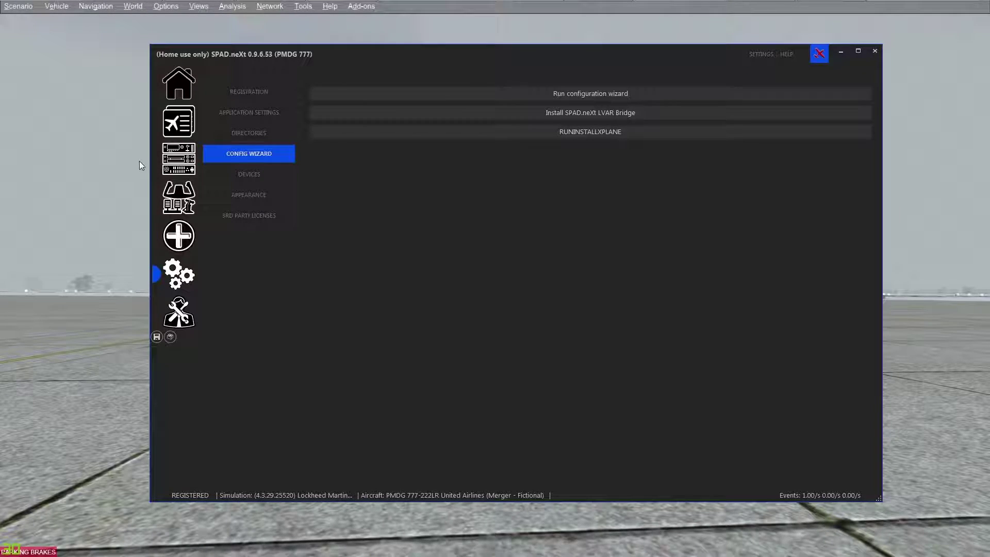
click(190, 160)
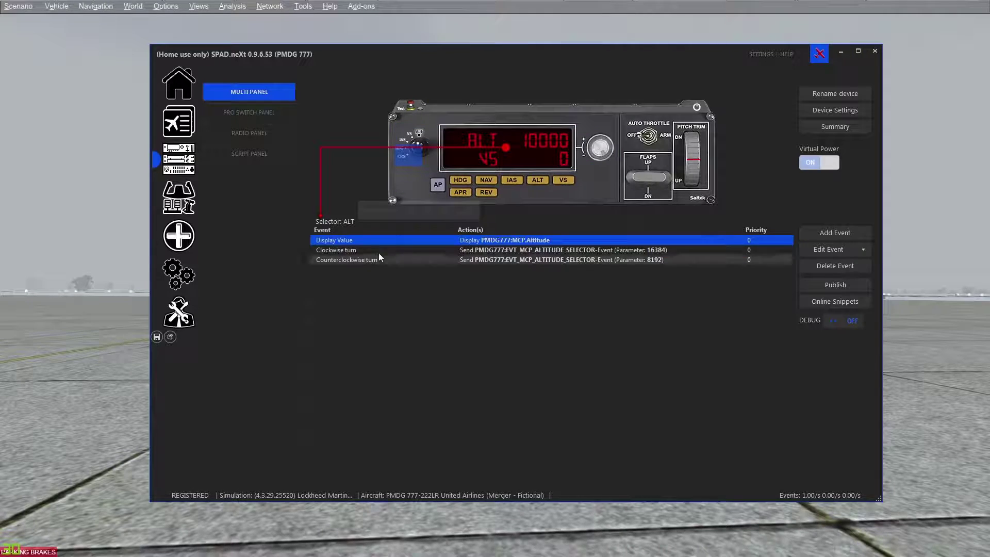
double_click(515, 240)
double_click(438, 259)
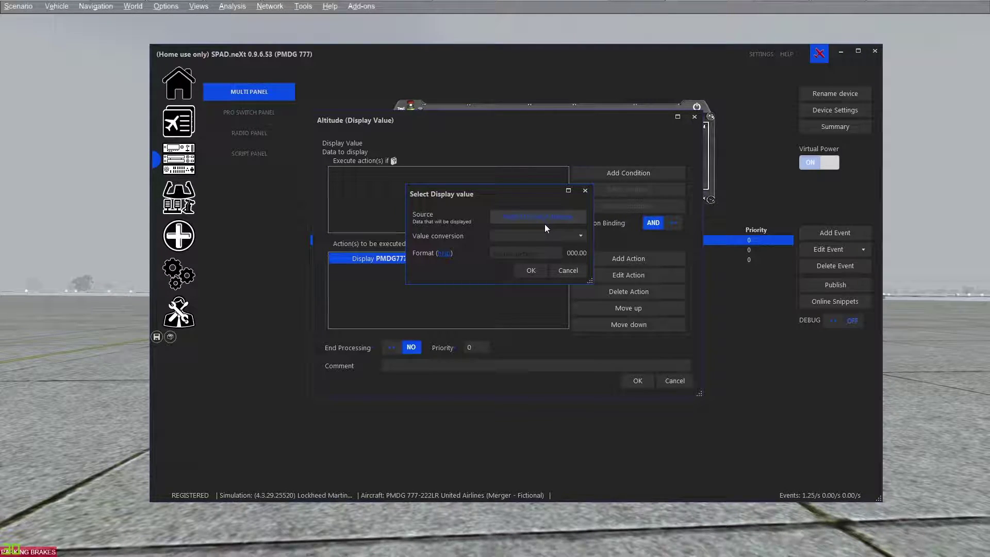
- Open the display source selection, enable the PMDG777 provider, and filter its data definitions by "alt"
click(544, 224)
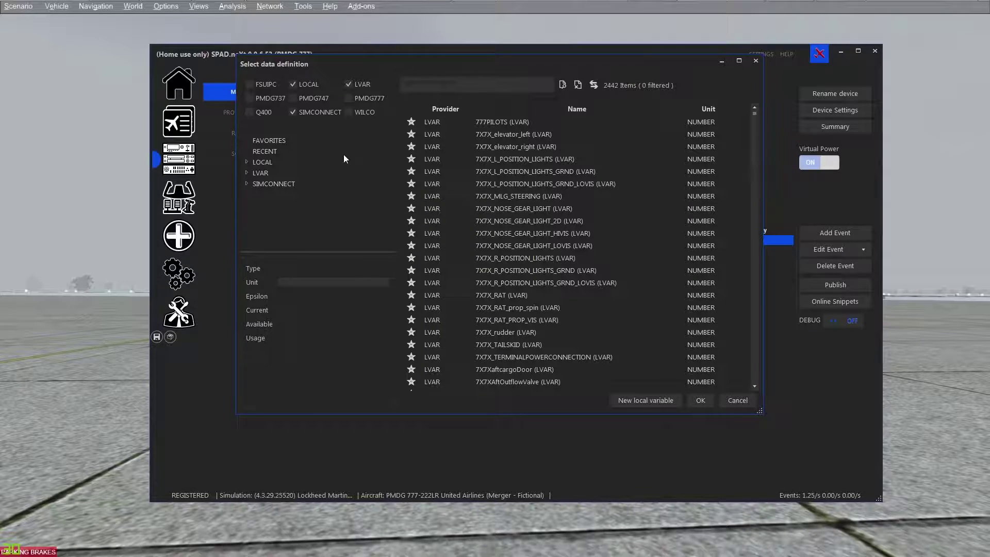
click(349, 99)
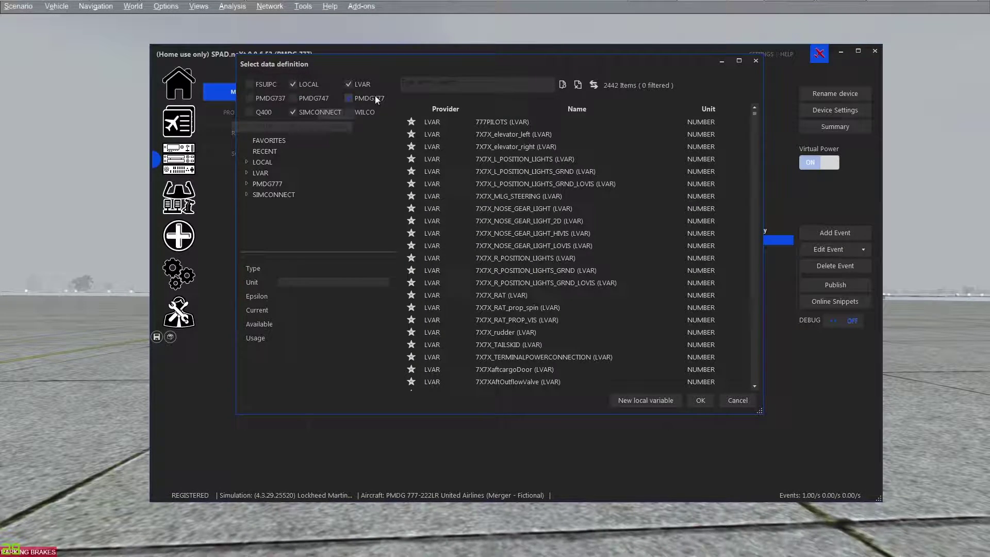
click(274, 184)
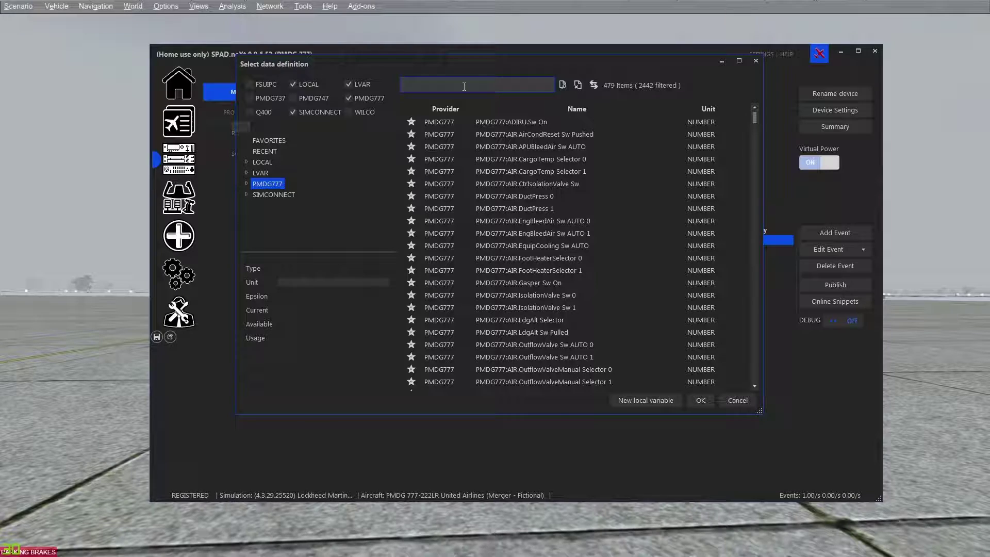
text(alt)
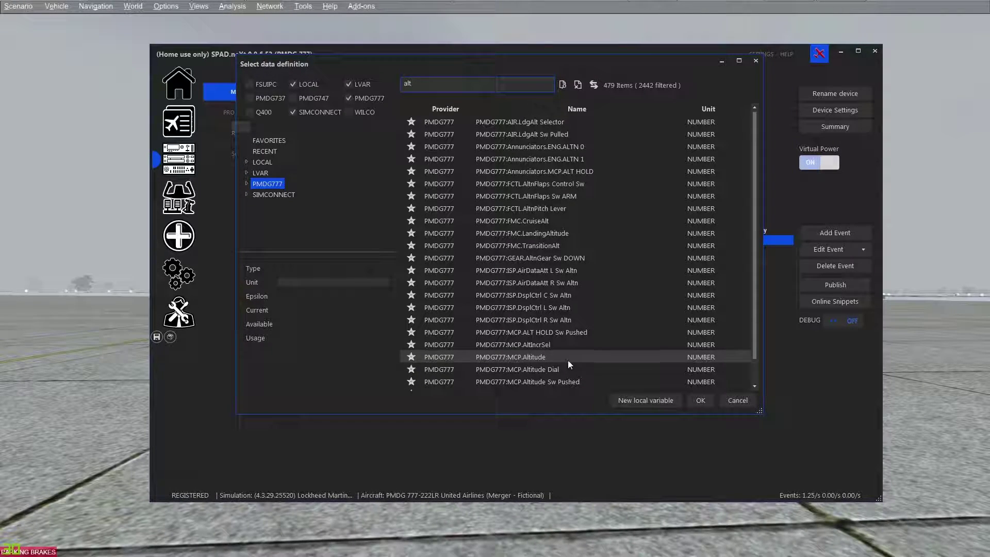
- Choose PMDG777:MCP.Altitude as the display source, then cancel the display value and event dialogs
click(754, 385)
click(755, 385)
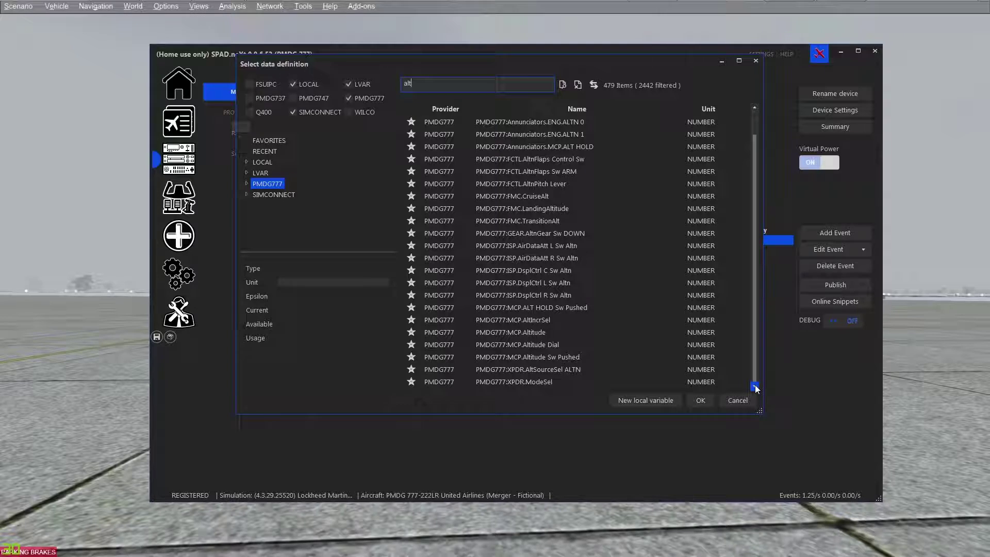
click(642, 332)
click(700, 400)
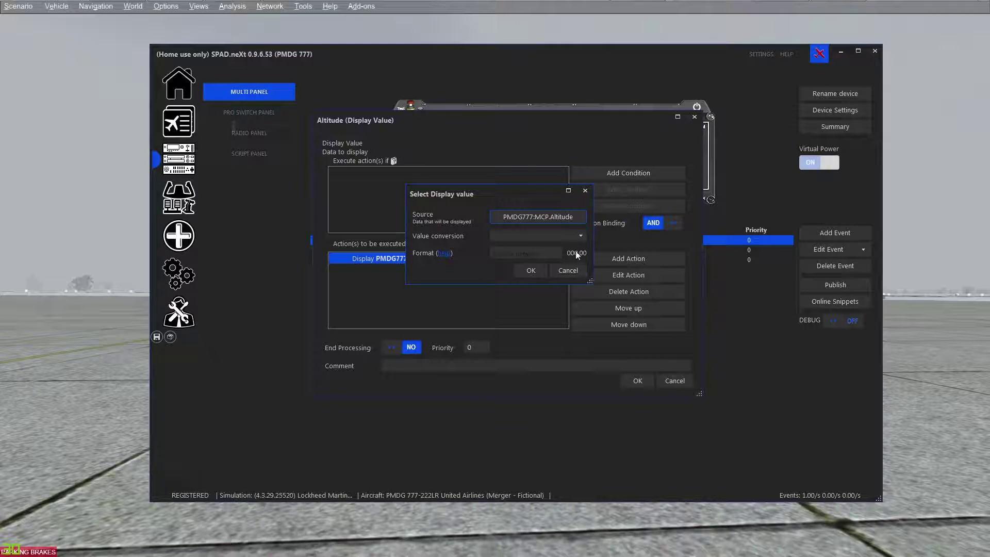
click(567, 271)
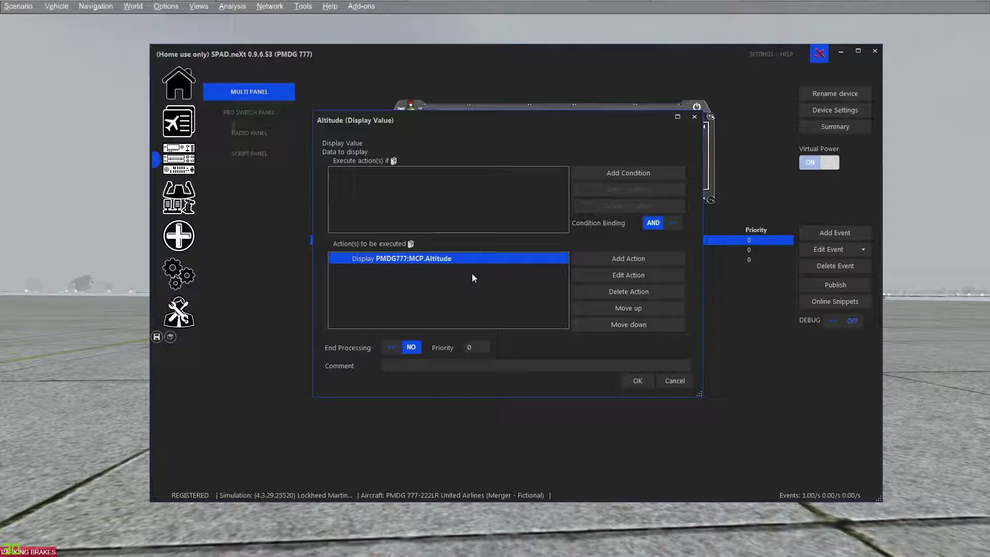
click(675, 380)
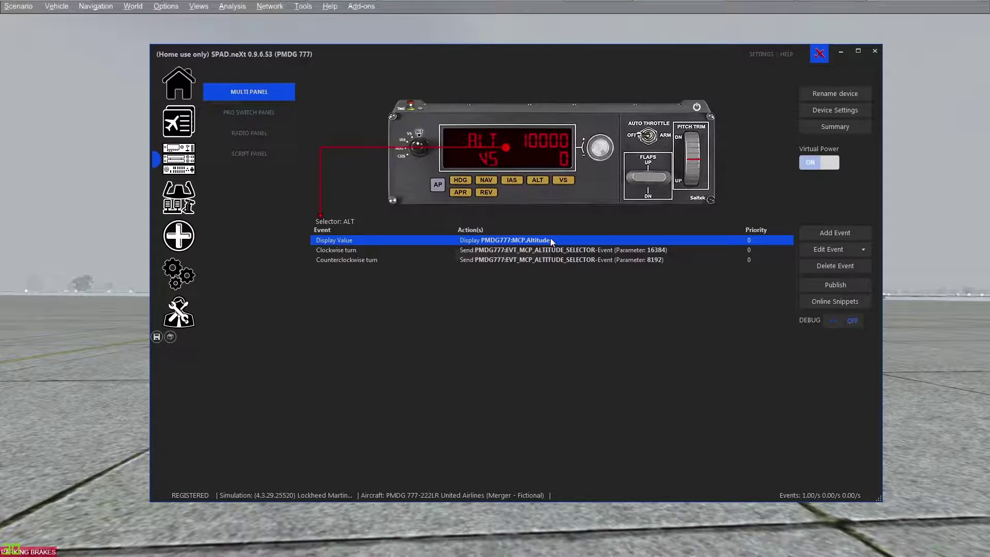
- Open the send action of the ALT selector's Clockwise turn event, view its simulation event selection list, and cancel the selection
click(562, 247)
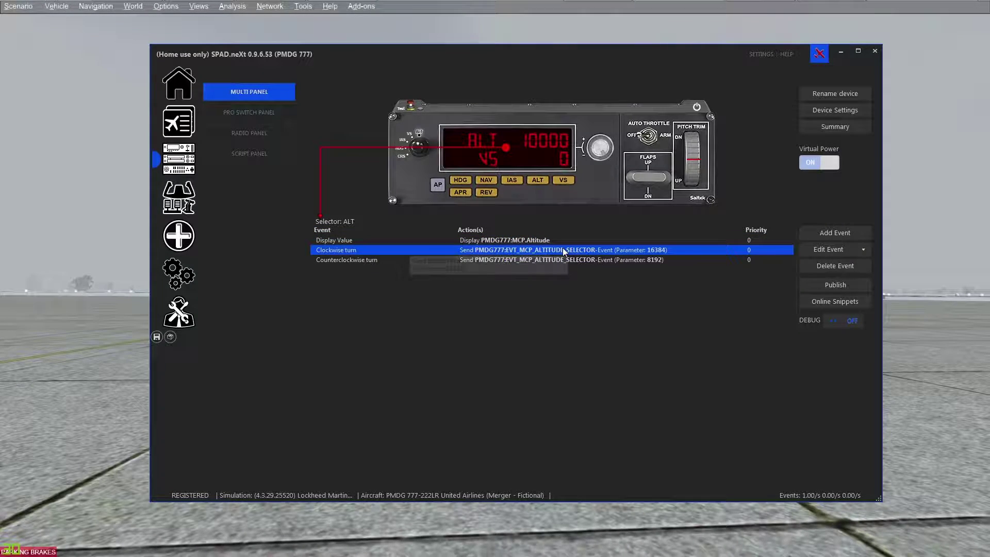
double_click(559, 251)
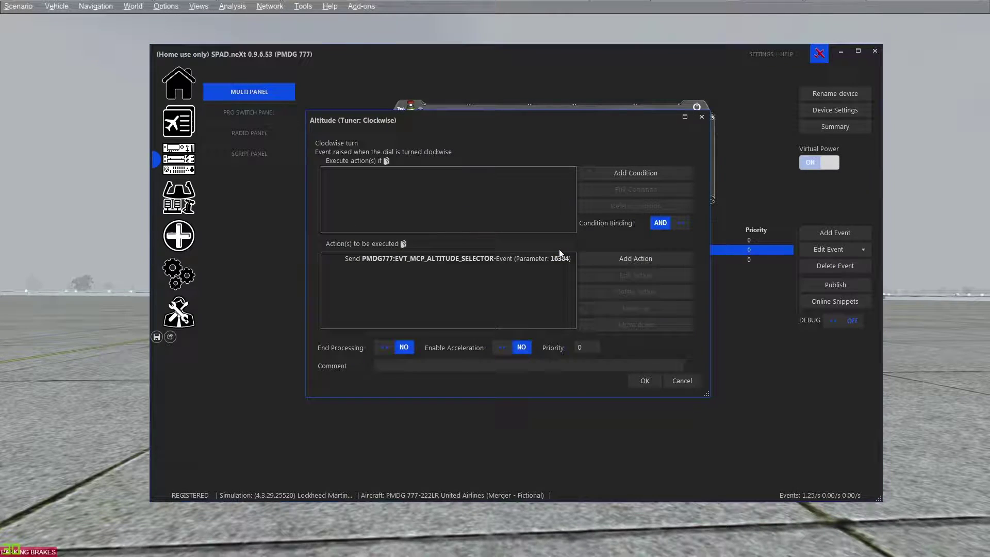
double_click(533, 256)
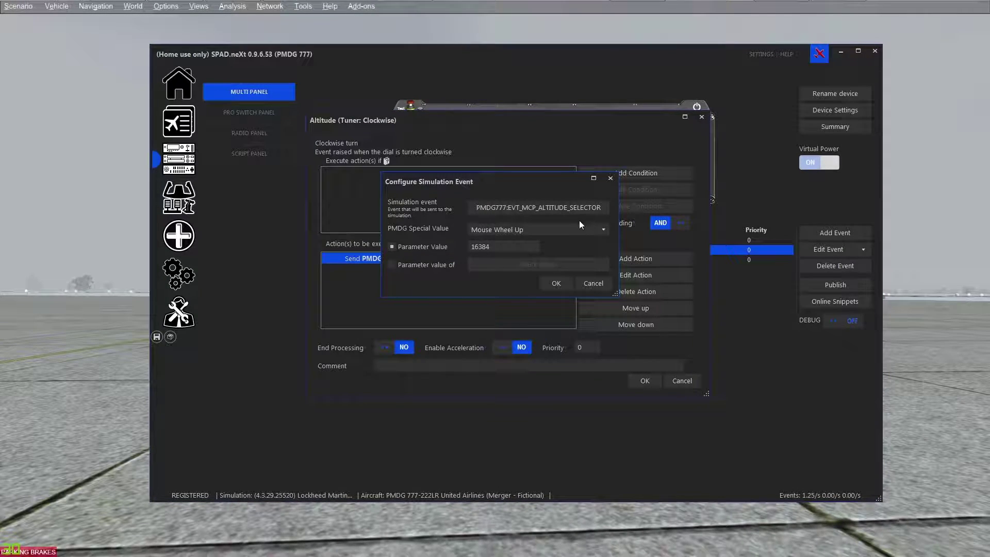
triple_click(517, 212)
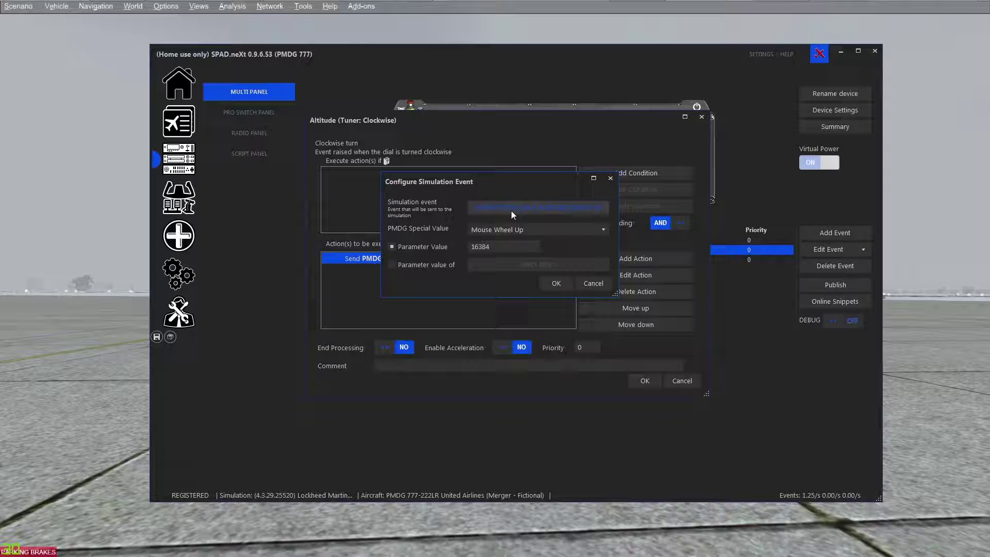
click(512, 211)
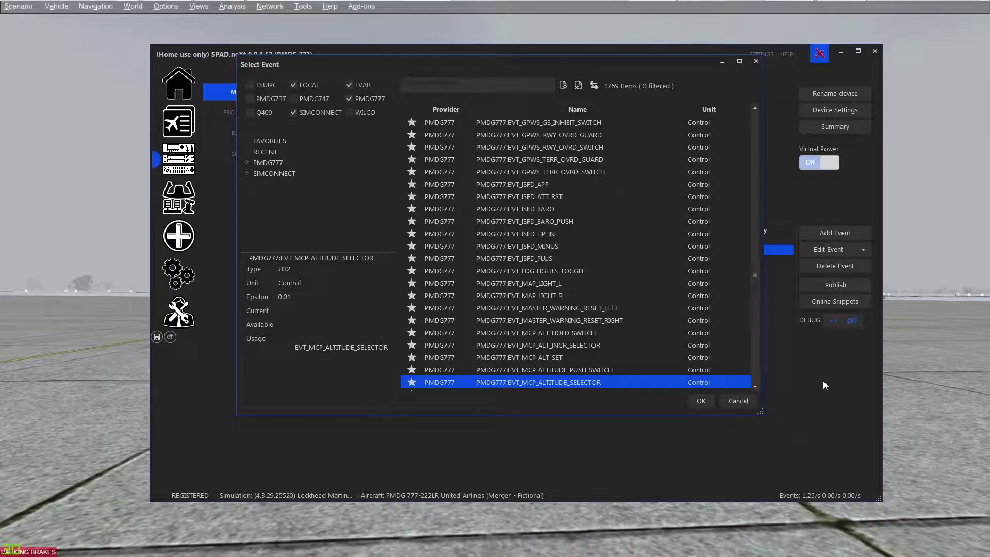
click(742, 401)
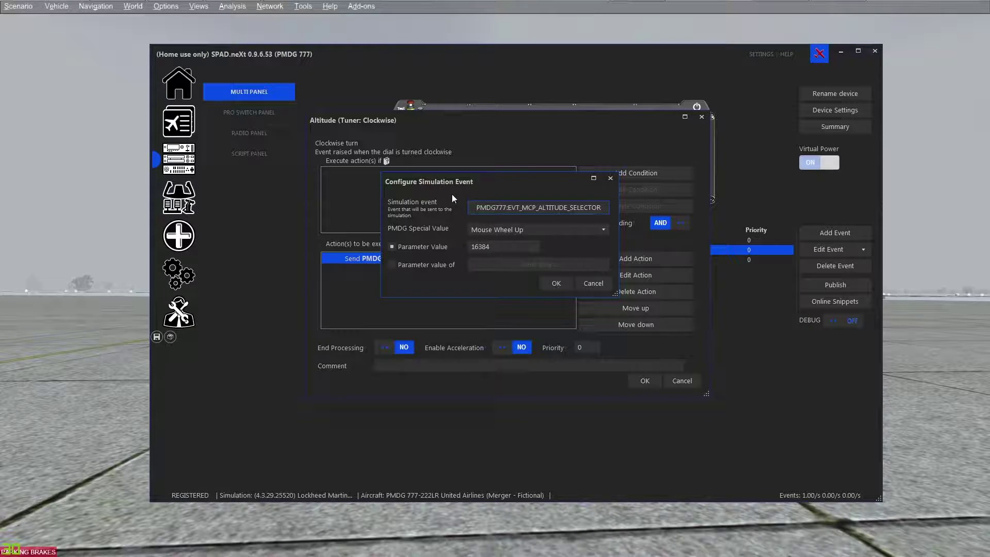
- Reopen the simulation event selection for the clockwise action and expand the PMDG777 provider's event categories
click(511, 208)
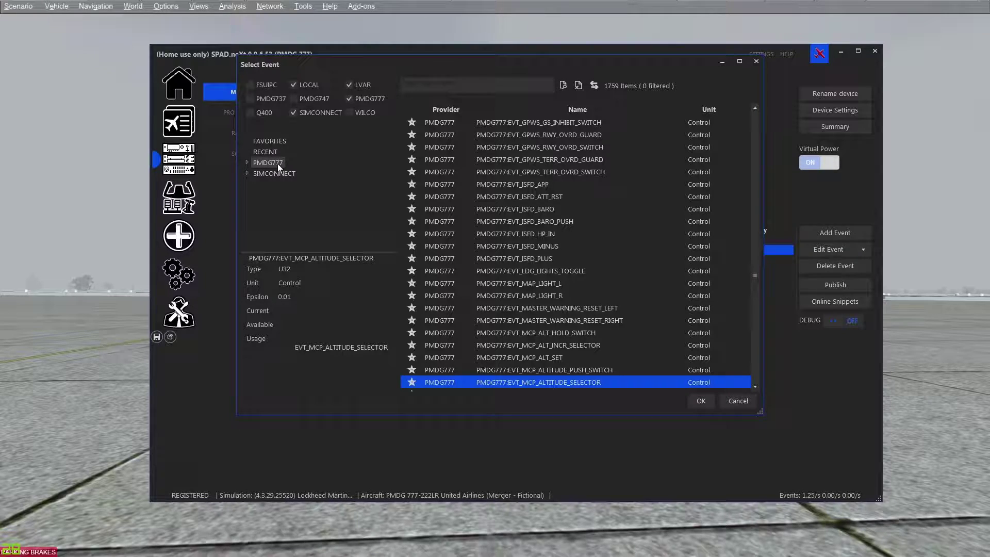
click(342, 110)
click(341, 111)
click(246, 171)
click(246, 170)
click(247, 161)
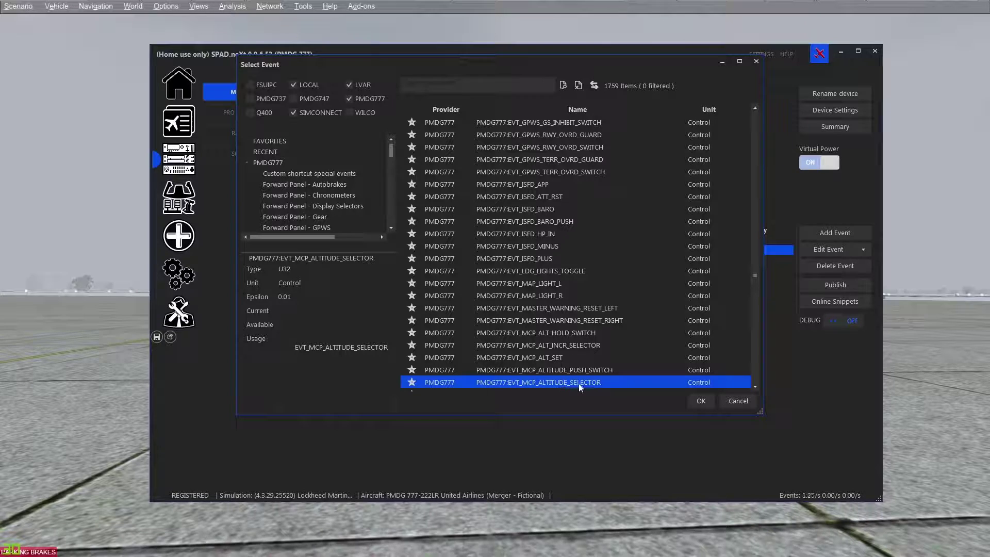
- Accept PMDG777:EVT_MCP_ALTITUDE_SELECTOR as the simulation event, then cancel the action and Clockwise turn event dialogs
click(704, 400)
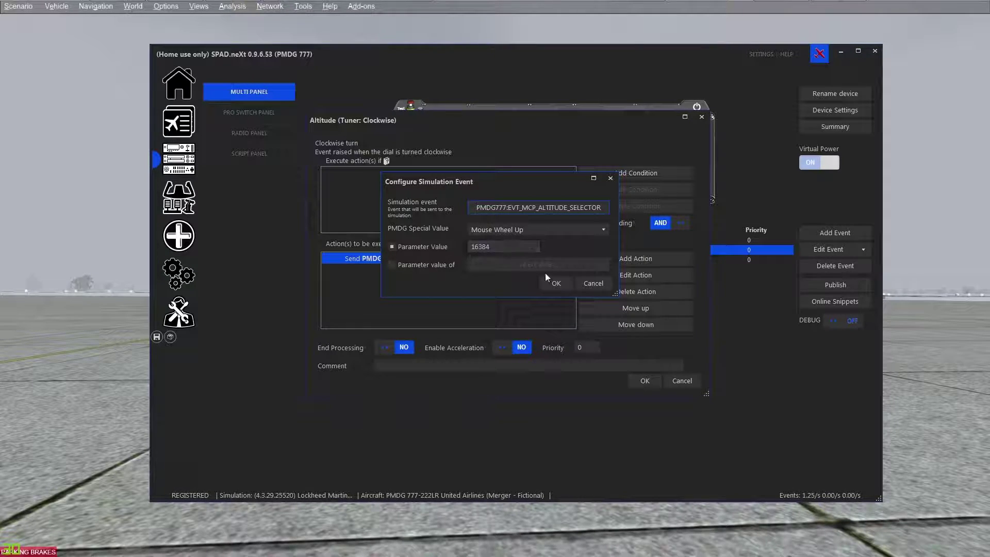
click(602, 286)
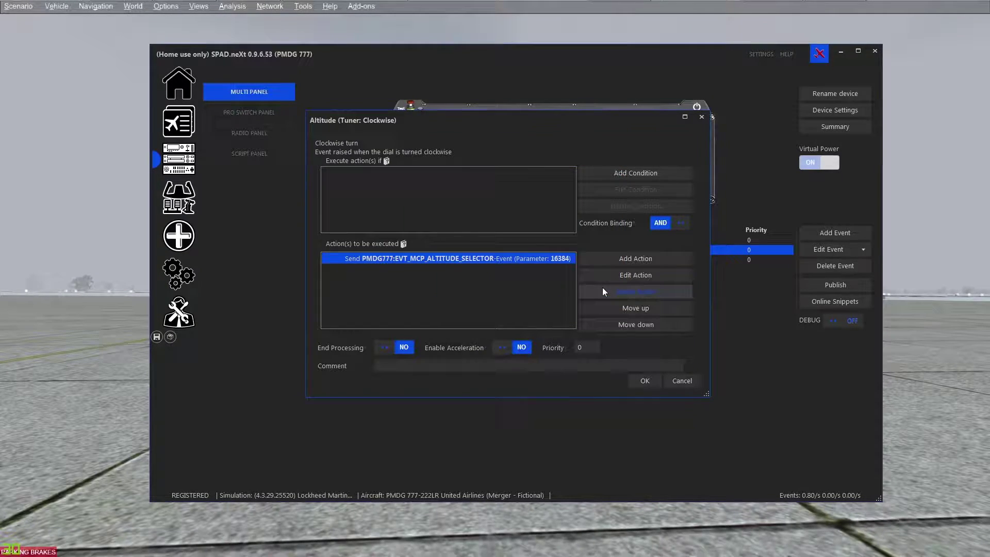
click(680, 380)
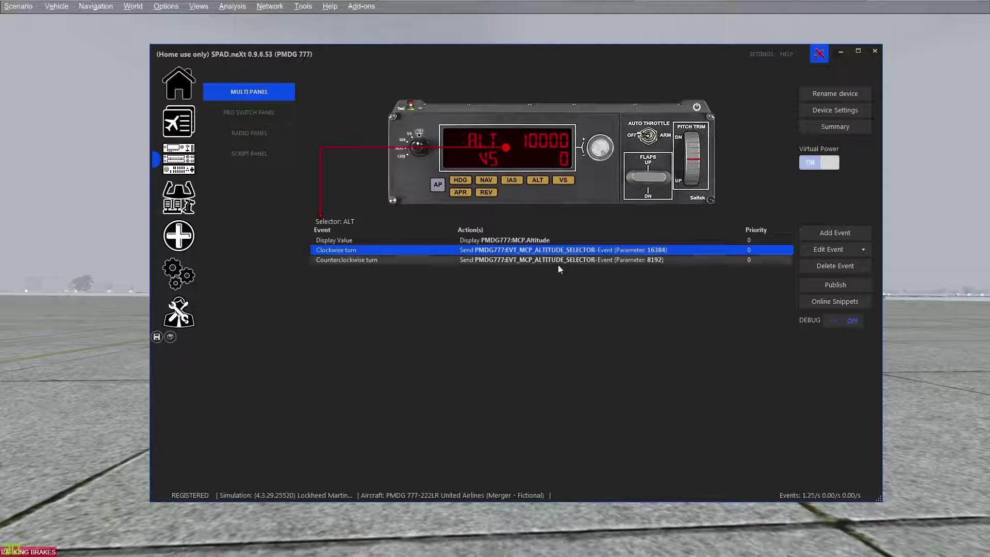
- Examine the Counterclockwise turn event's send action and its PMDG Special Value options, then cancel both dialogs
click(567, 263)
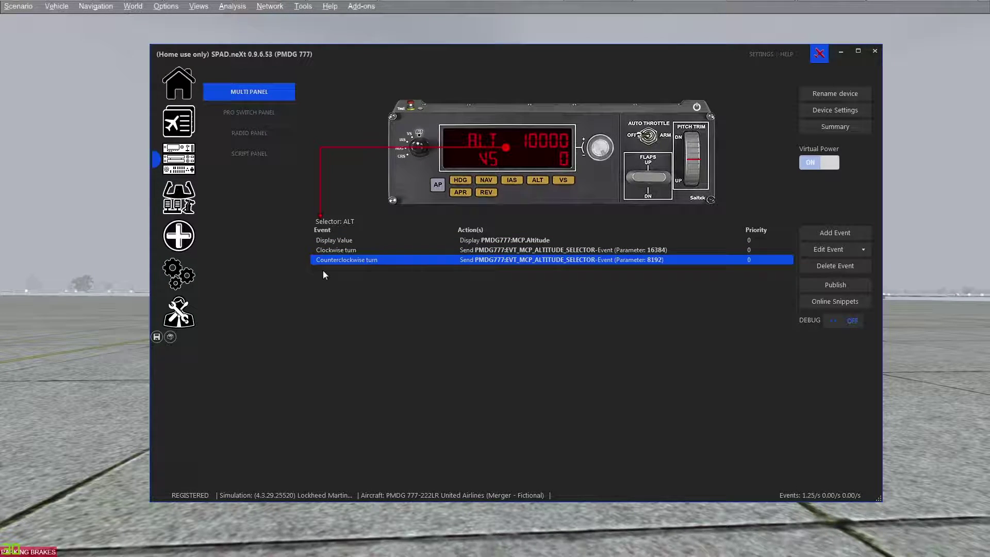
double_click(584, 259)
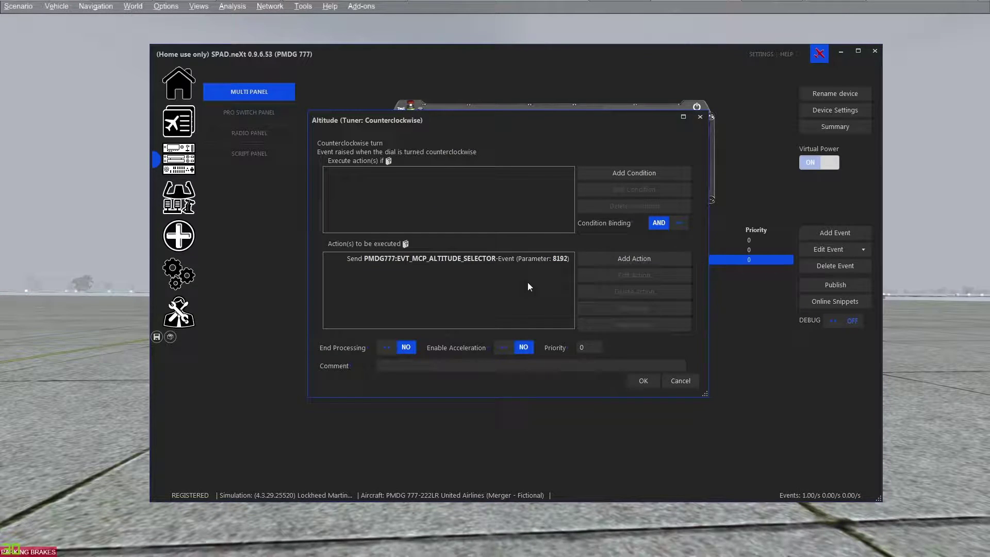
double_click(459, 262)
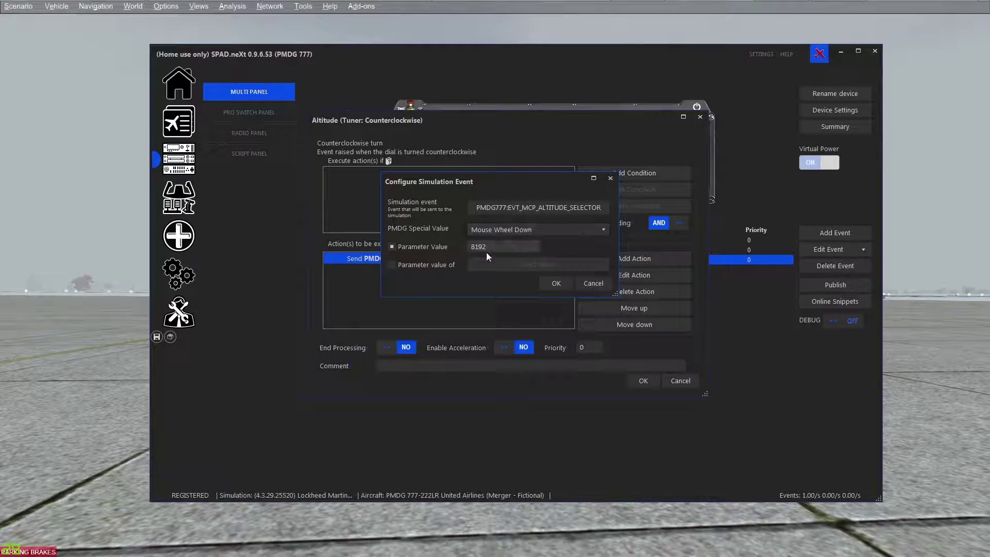
click(604, 230)
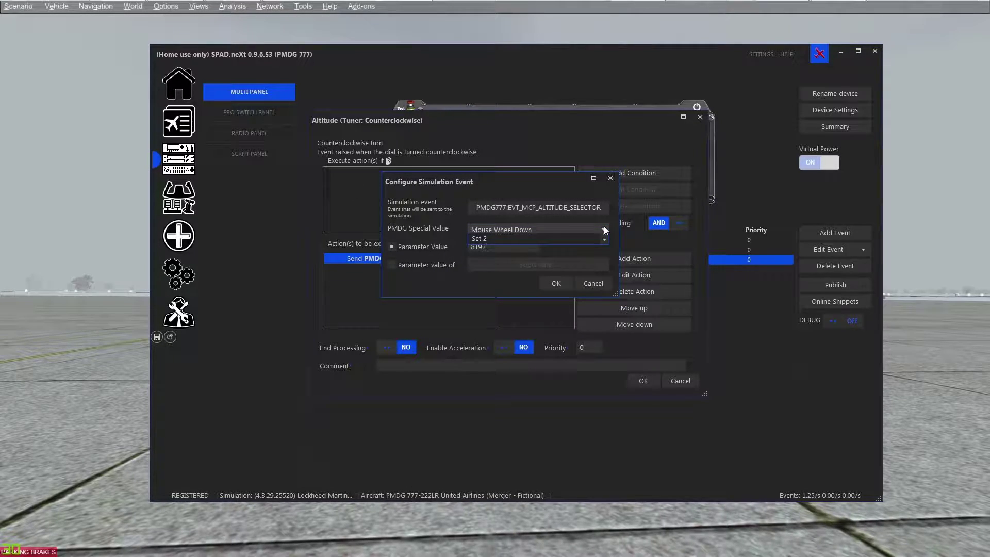
click(603, 286)
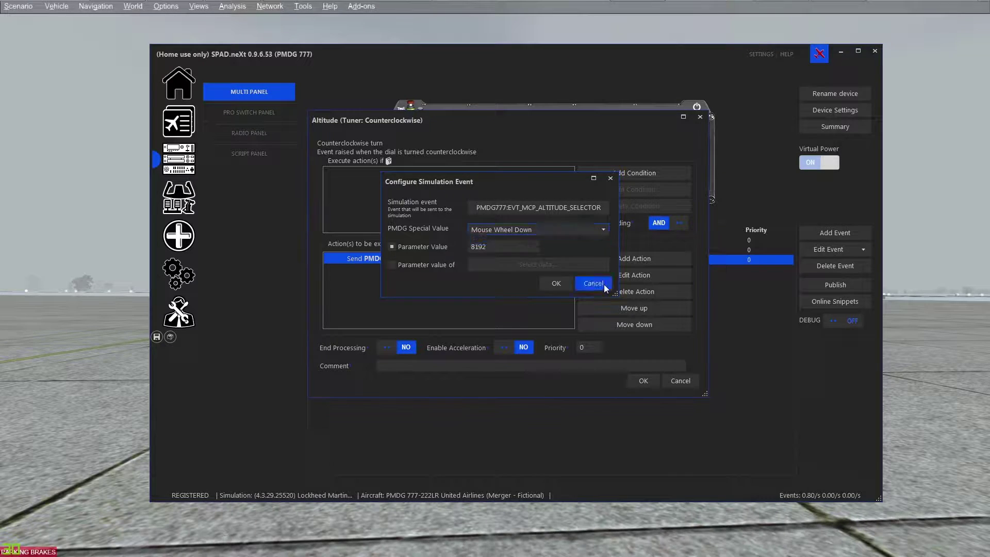
click(603, 284)
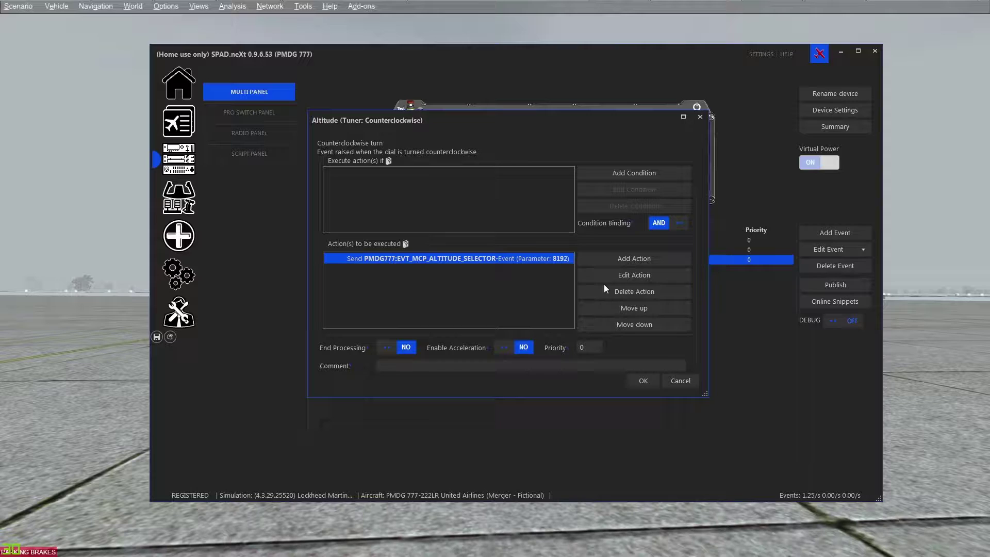
click(692, 379)
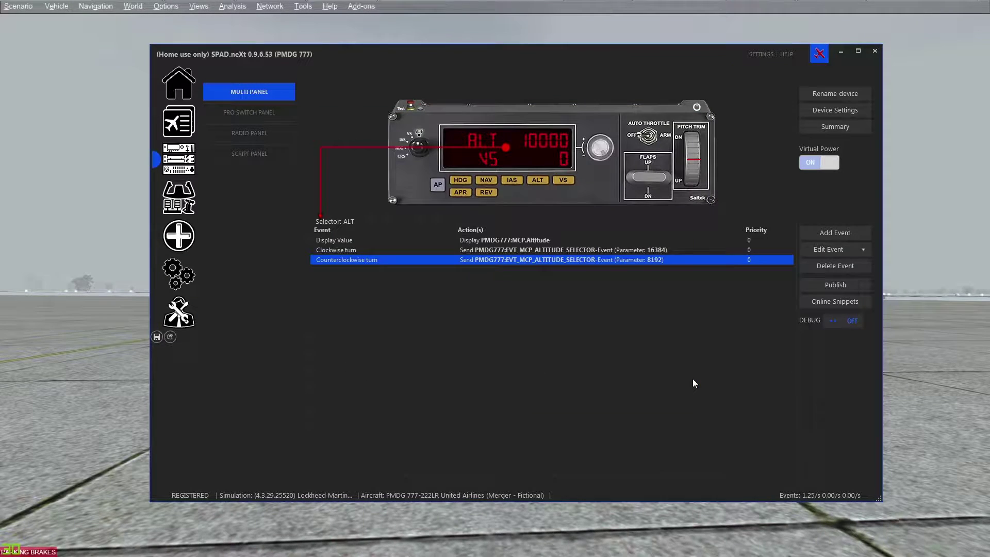